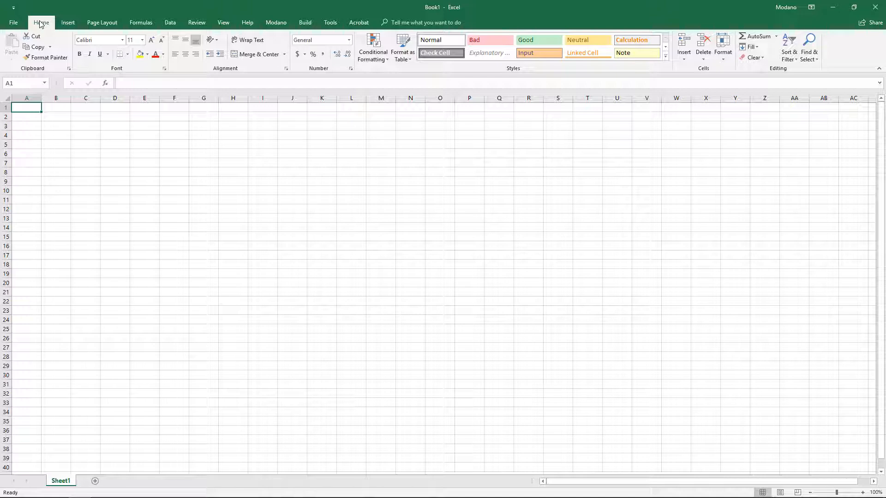
Open the Property Planning dynamic template and review the financial statement and taxation entries in its table of contents
click(275, 23)
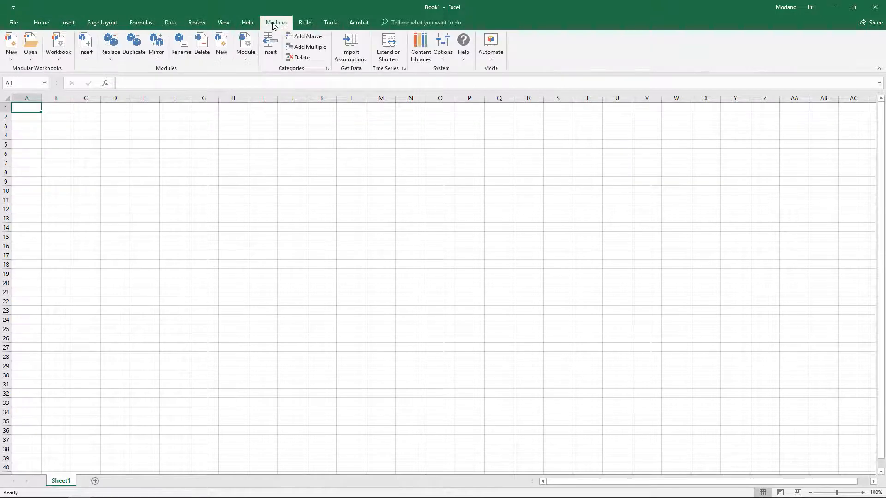
click(11, 43)
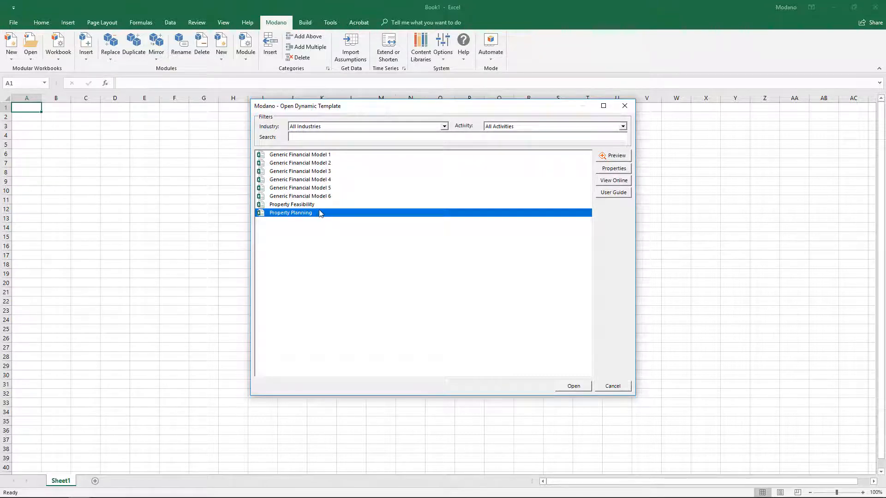
click(571, 387)
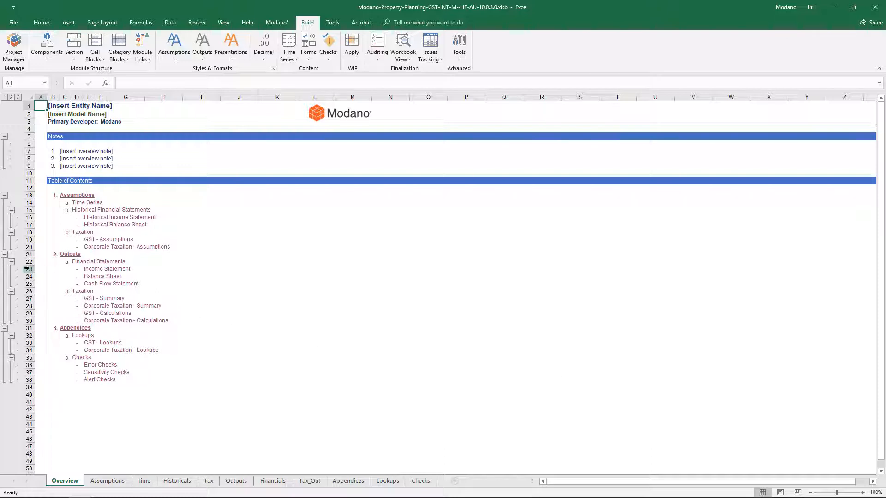
drag(27, 269, 23, 282)
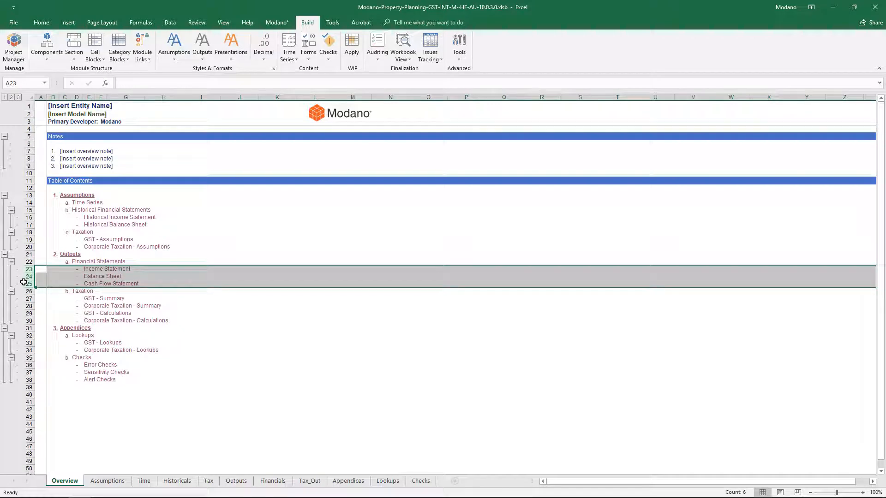
click(26, 219)
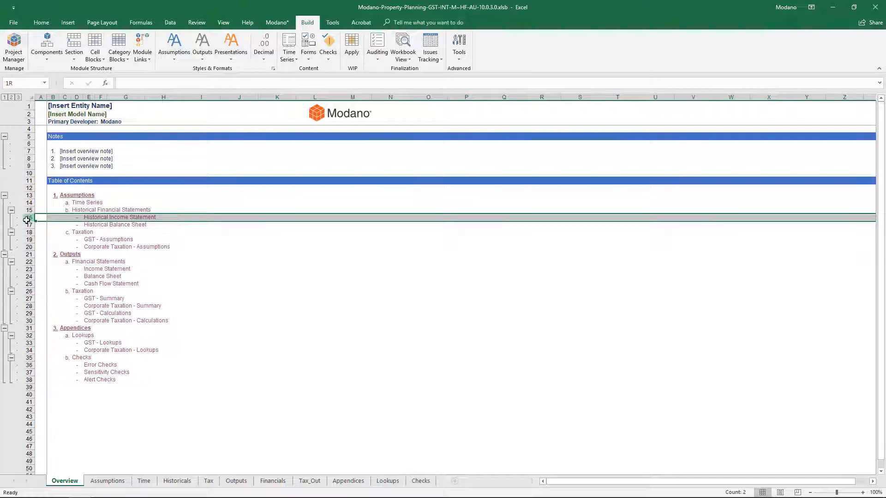
drag(26, 220, 27, 223)
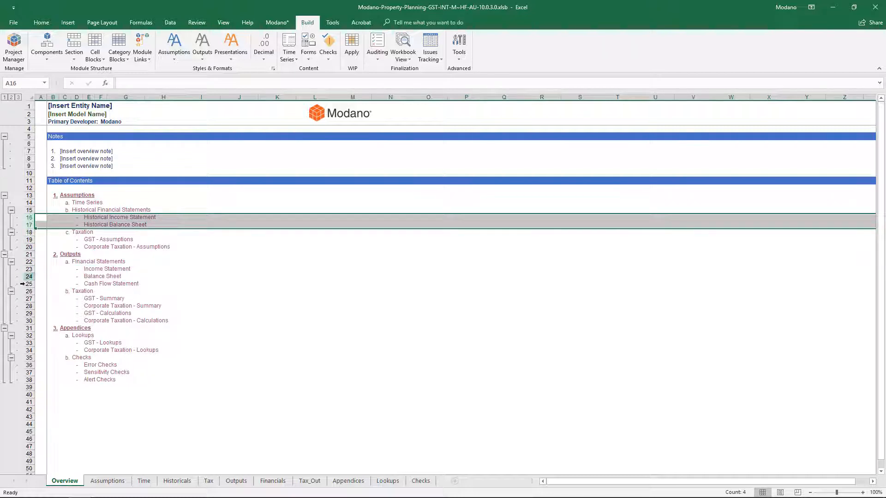
click(26, 300)
drag(26, 303, 28, 319)
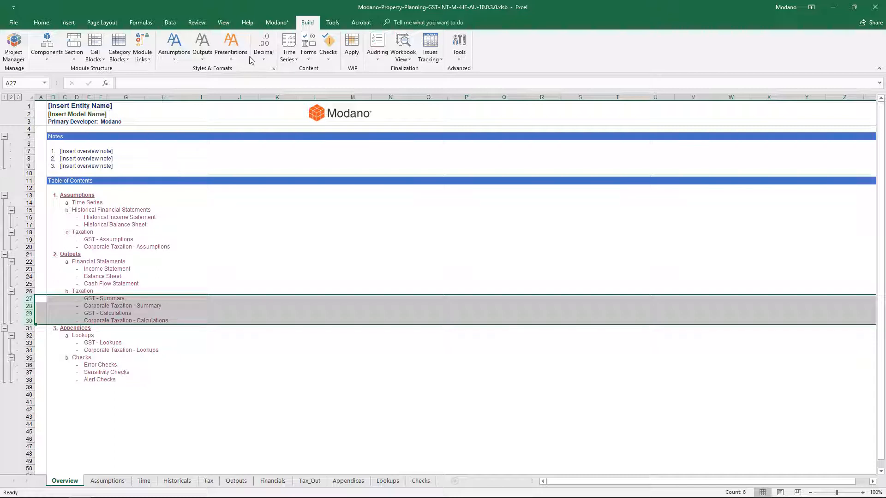
Insert the Property Development (Commercial) module from the web library's Property Development genre
click(275, 23)
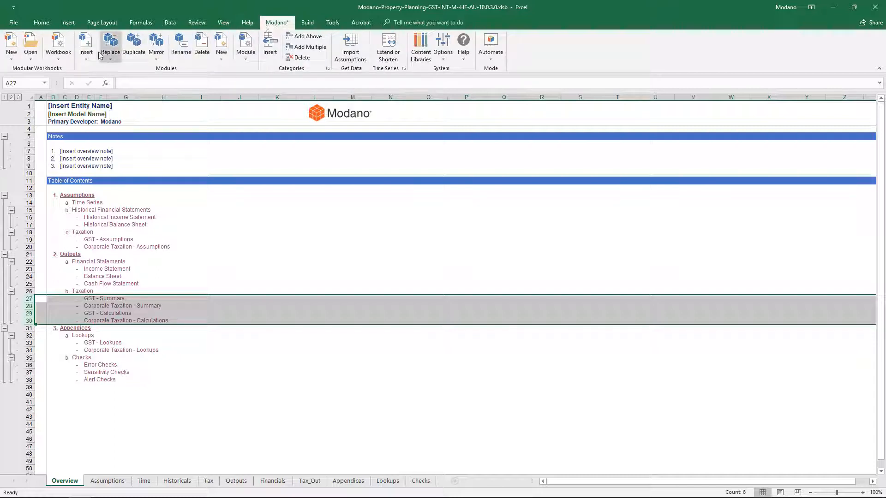
click(86, 43)
click(196, 82)
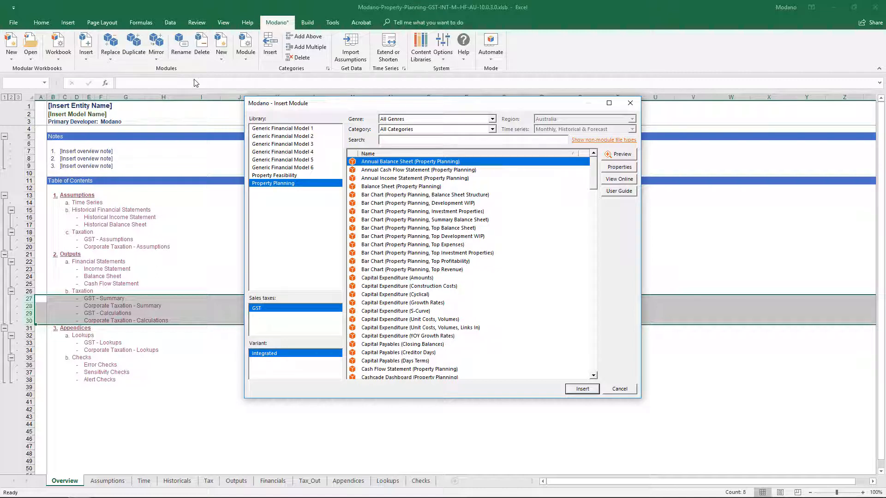
click(492, 120)
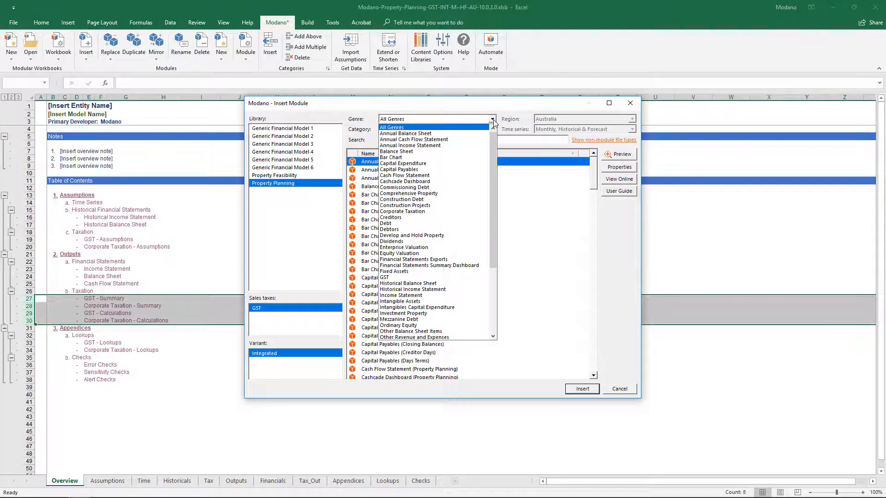
drag(495, 141, 493, 214)
click(433, 241)
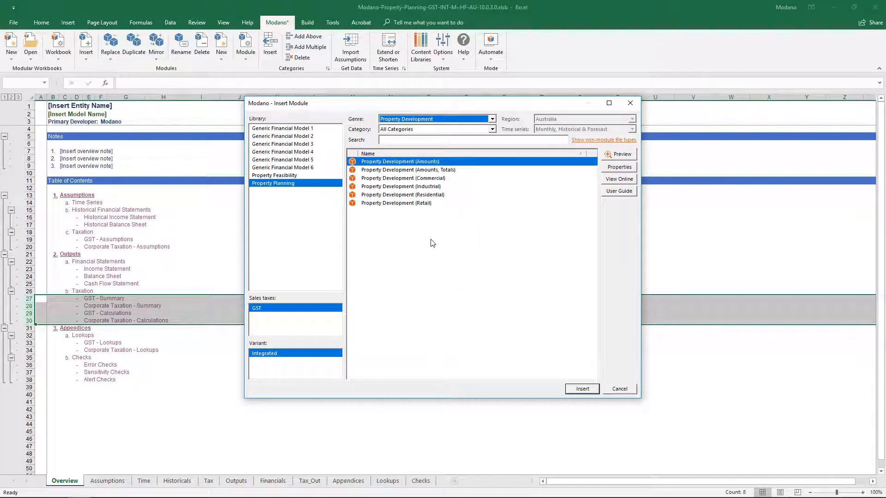
click(425, 180)
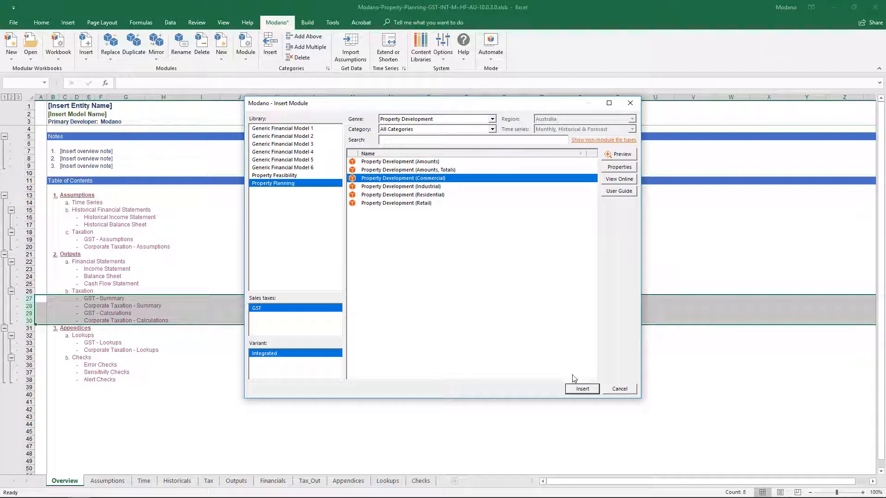
click(579, 390)
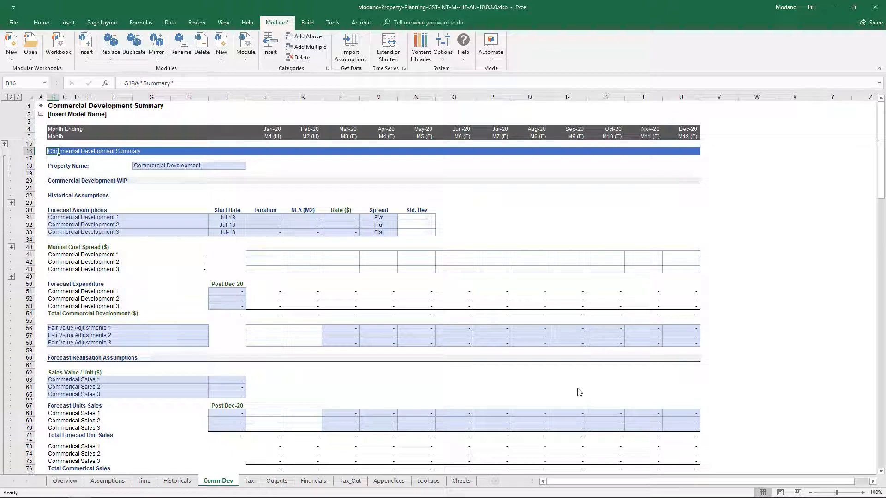
Insert a category below Commercial Development 2 in the commercial development forecast assumptions
right_click(201, 224)
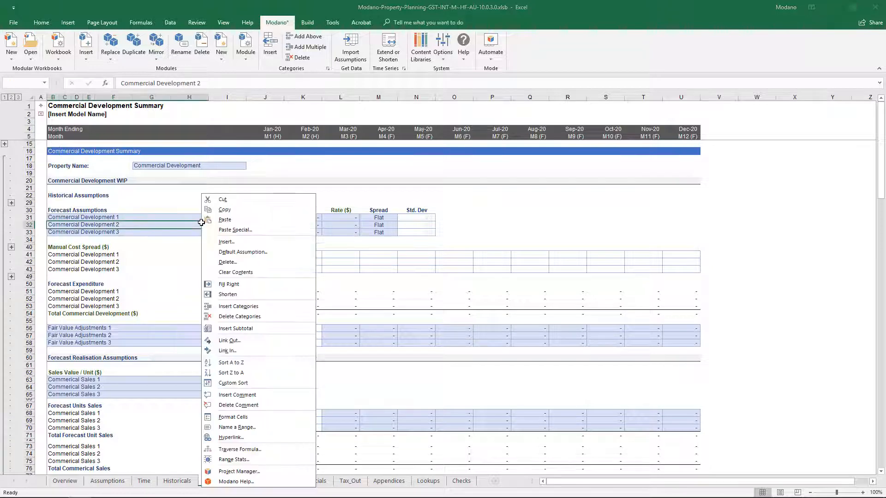
click(285, 306)
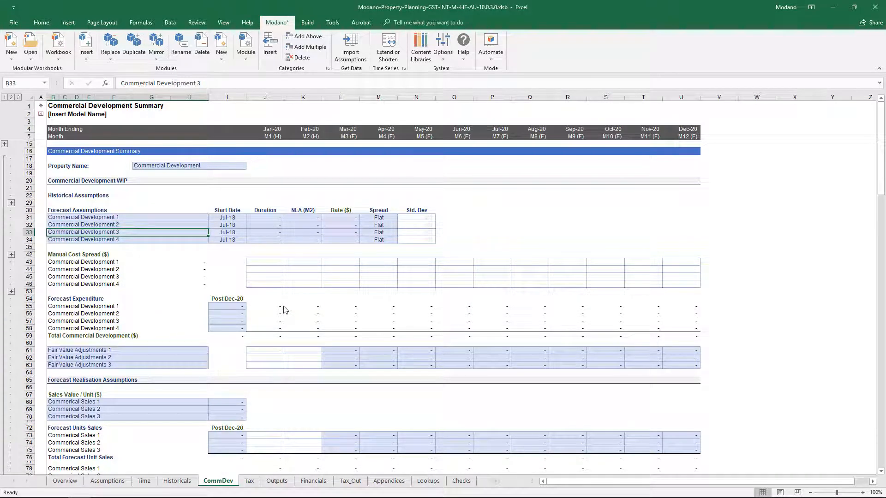
Add six categories below Commercial Development 3 at once, and delete them again
click(313, 47)
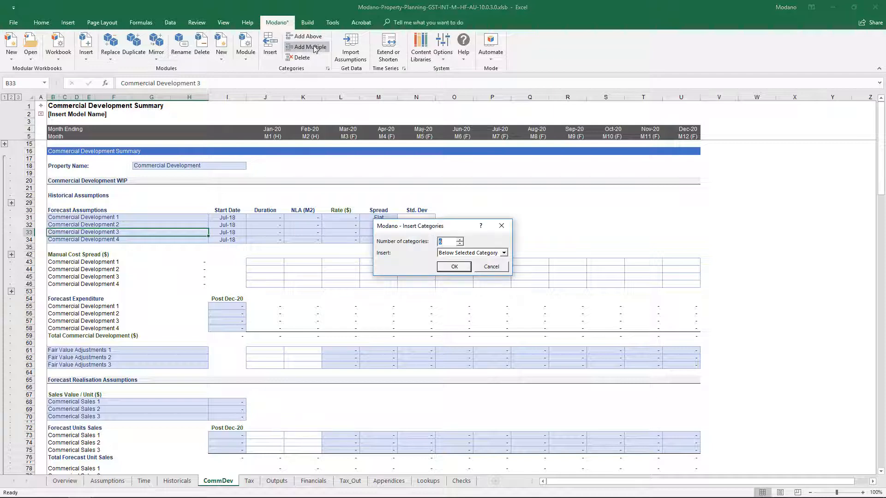
click(467, 271)
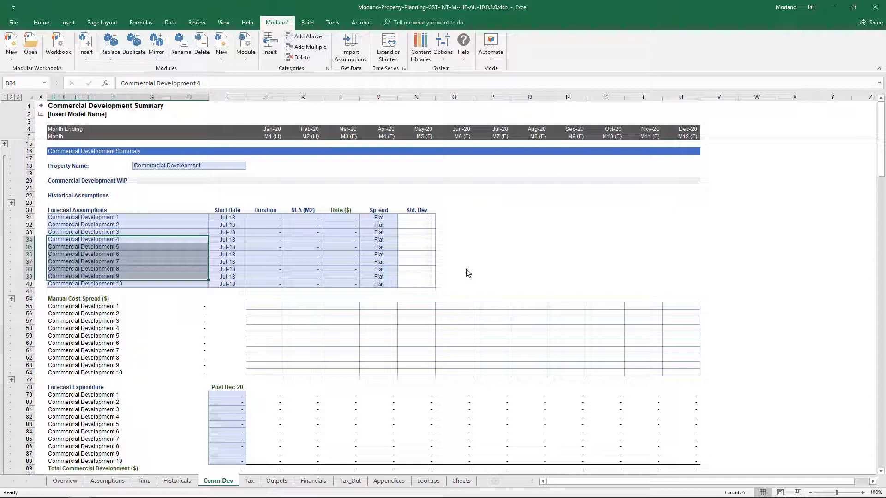
click(307, 62)
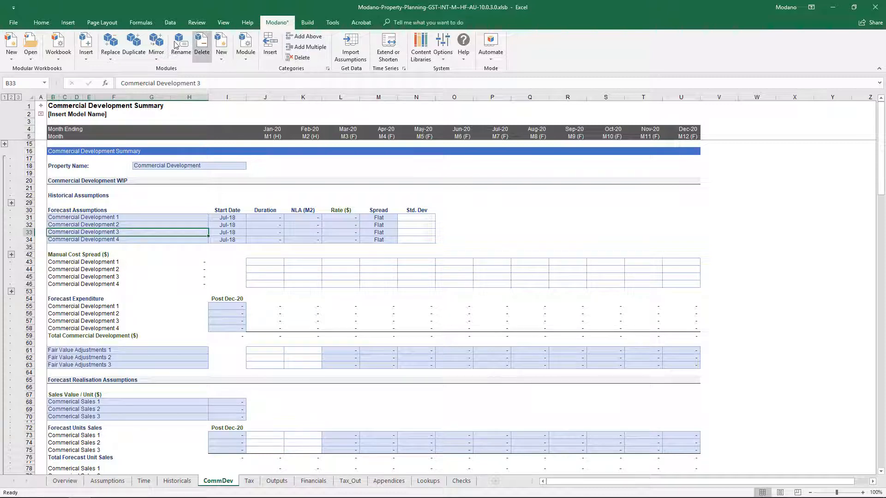
Mirror the Commercial Development module with a mirror count of 4 and check the copies in the overview and income statement
click(156, 43)
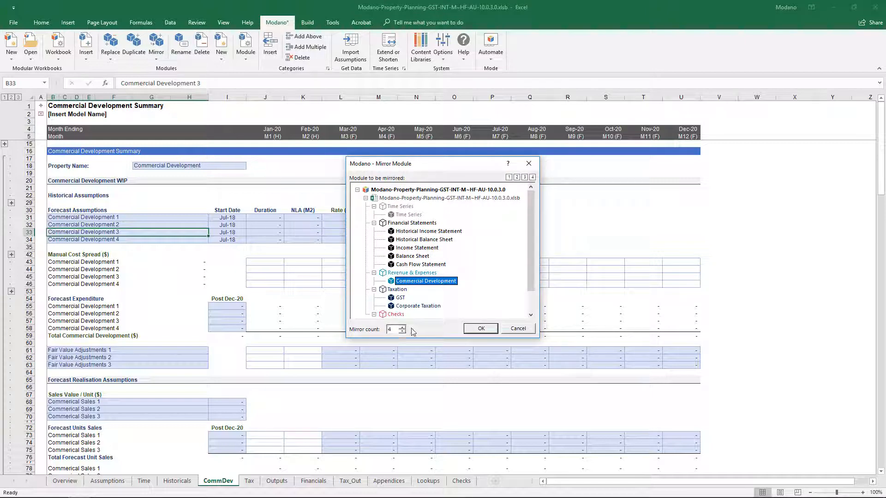
click(469, 328)
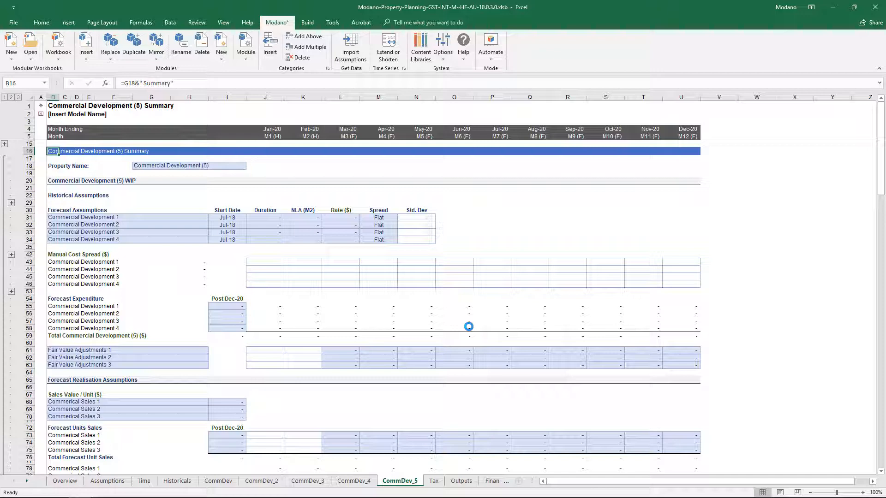
click(65, 483)
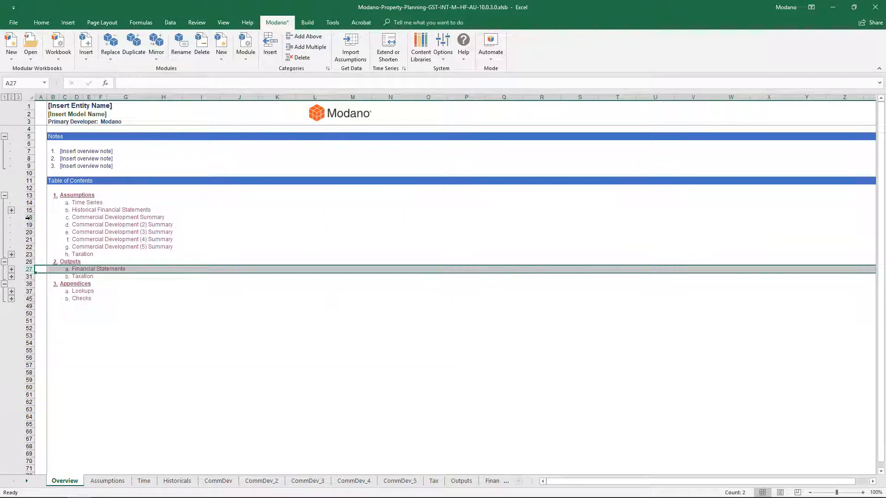
drag(28, 217, 25, 244)
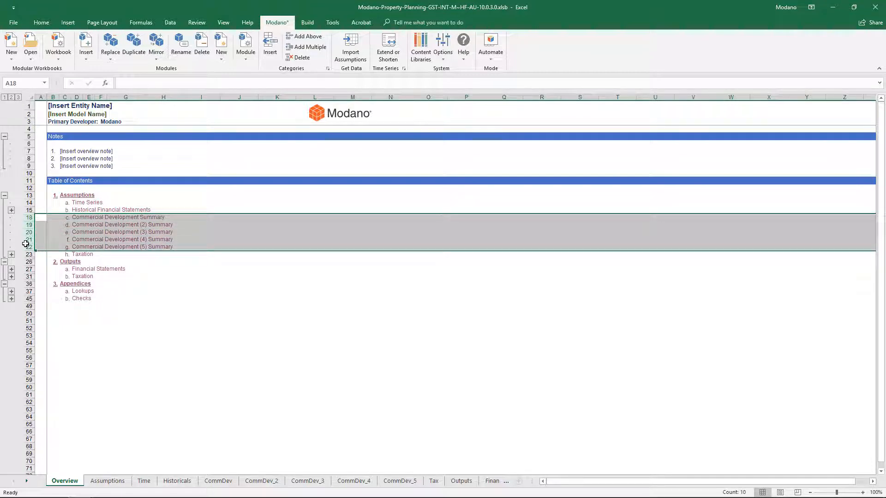
click(79, 270)
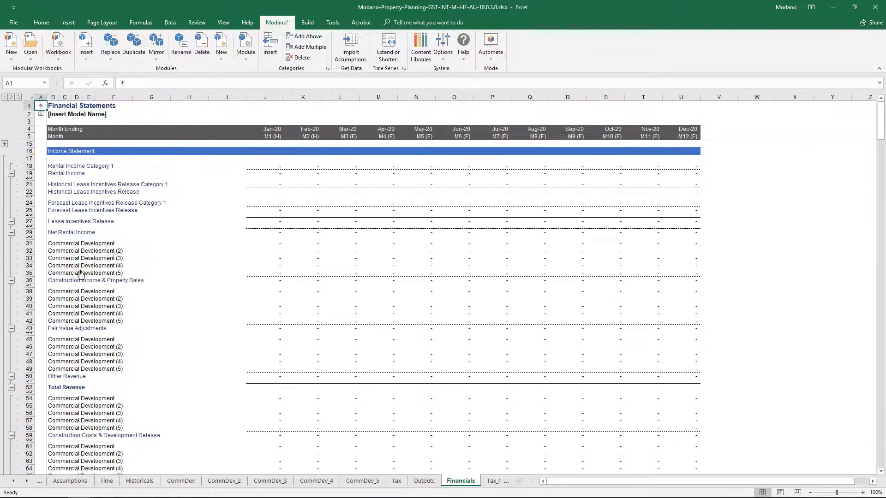
drag(28, 243, 28, 271)
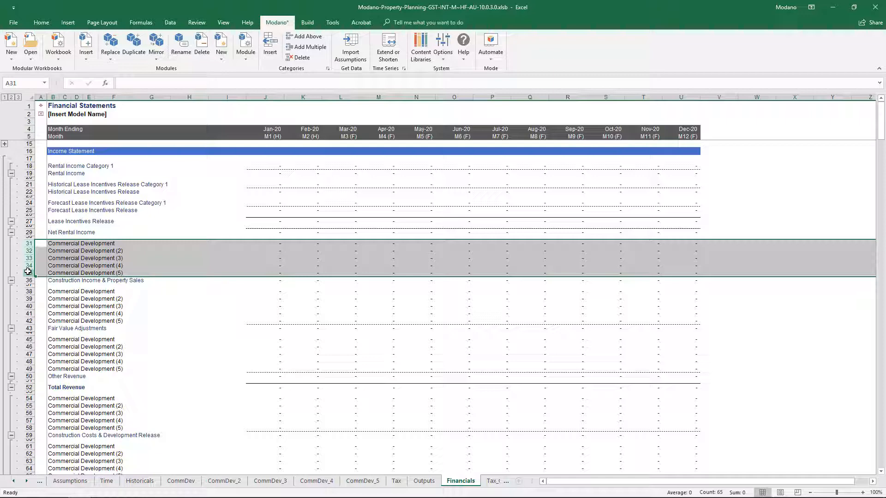
Insert the Mezzanine Debt (Asset, Bullet) module from the web library and check its forecast interest expense rows in the income statement
click(86, 60)
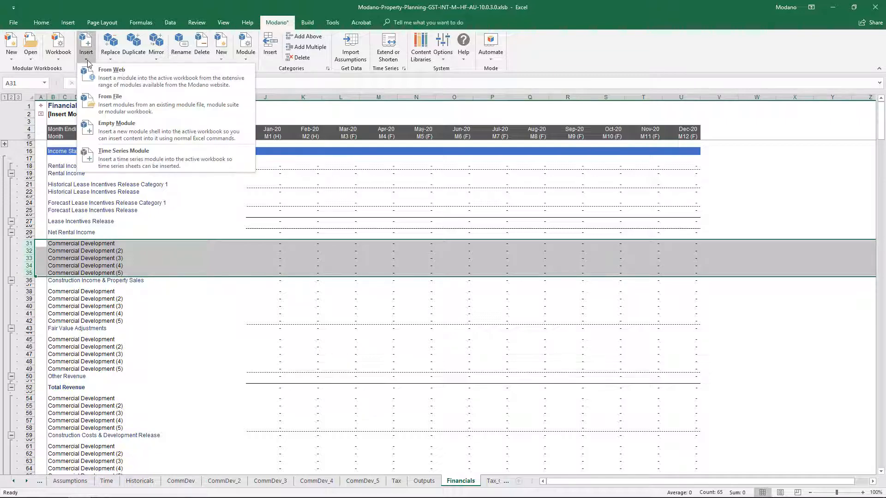
click(118, 79)
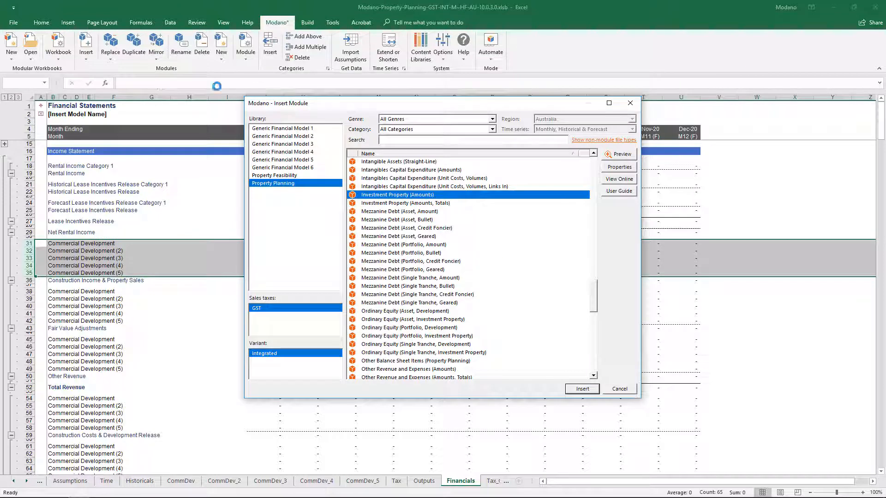
click(417, 120)
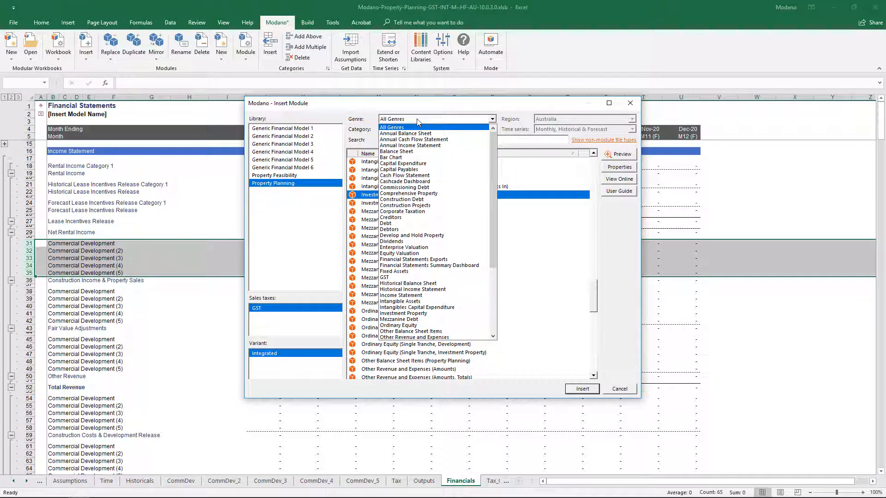
click(404, 319)
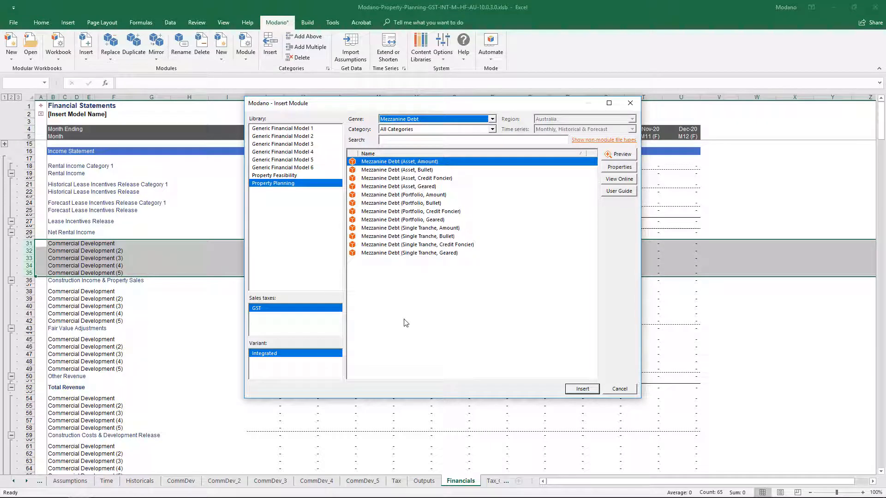
click(418, 171)
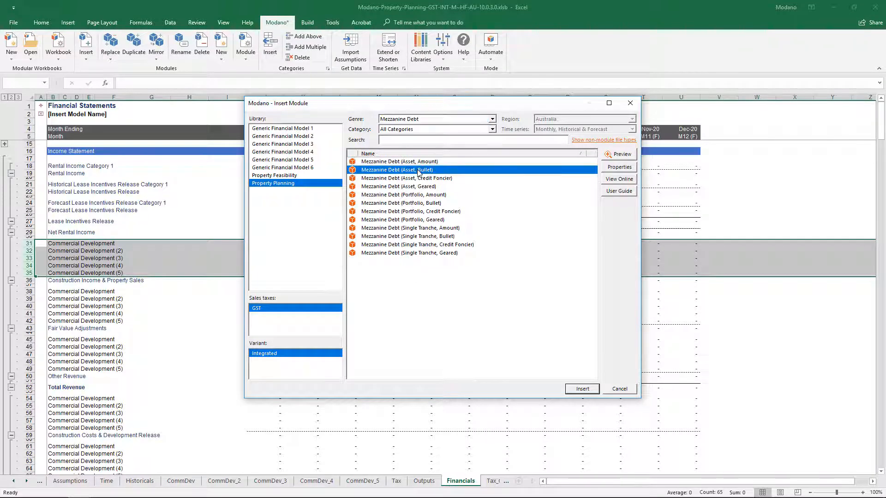
click(577, 389)
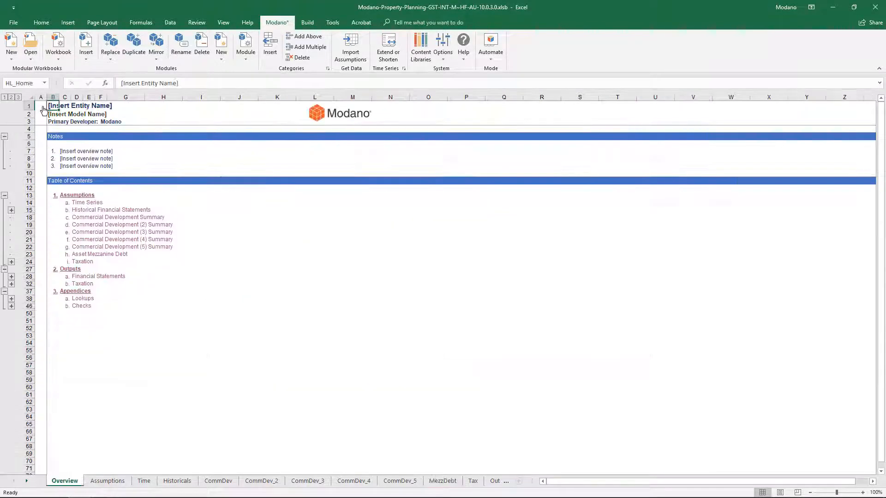
click(95, 277)
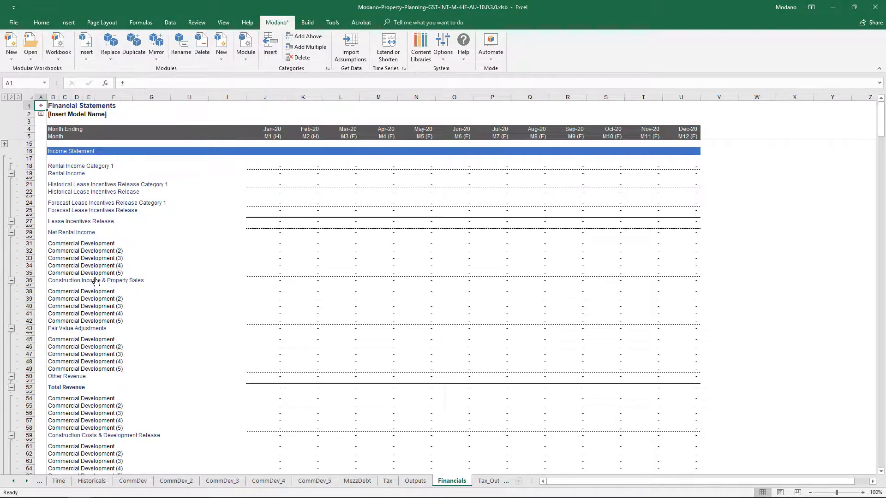
scroll(95, 277, down, 15)
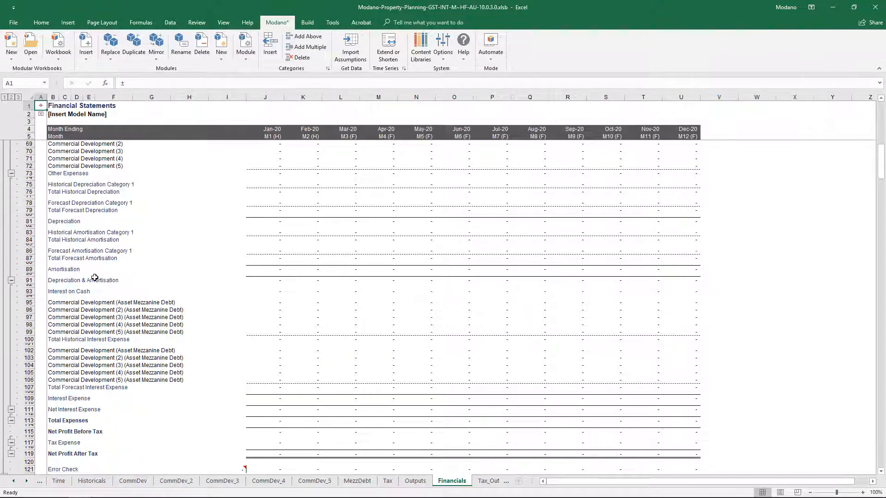
drag(28, 350, 25, 380)
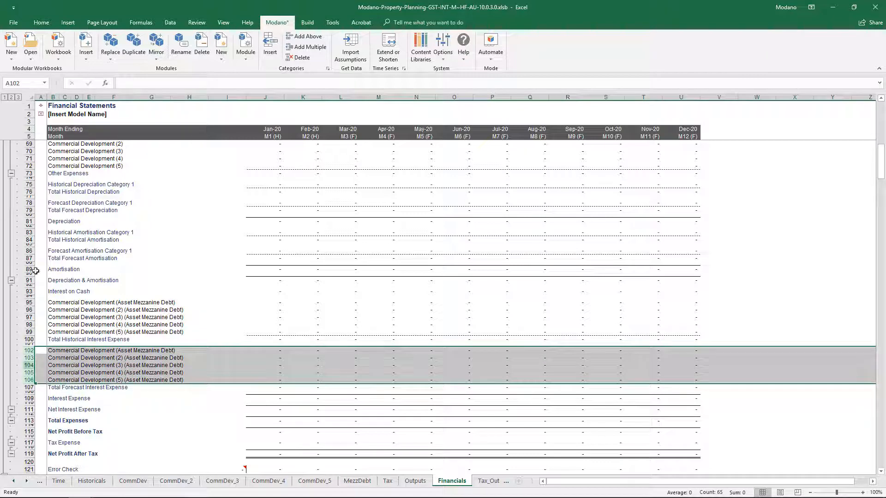
Insert the Cashcade Dashboard (Property Planning) module from the web library, filtering the modules by the Cashcade Dashboard genre
click(85, 64)
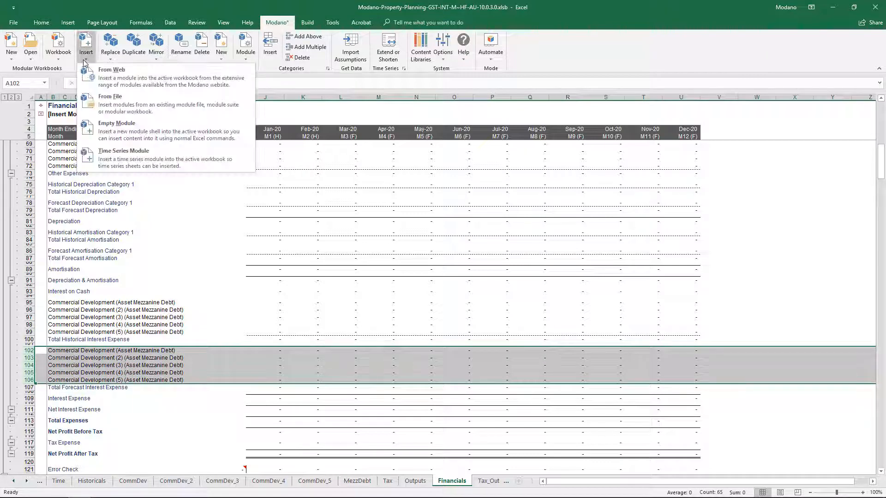
click(132, 82)
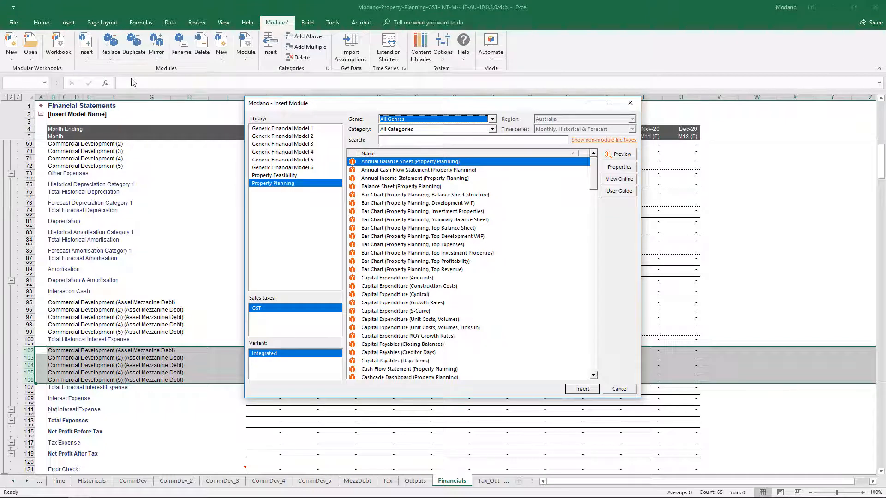
click(492, 119)
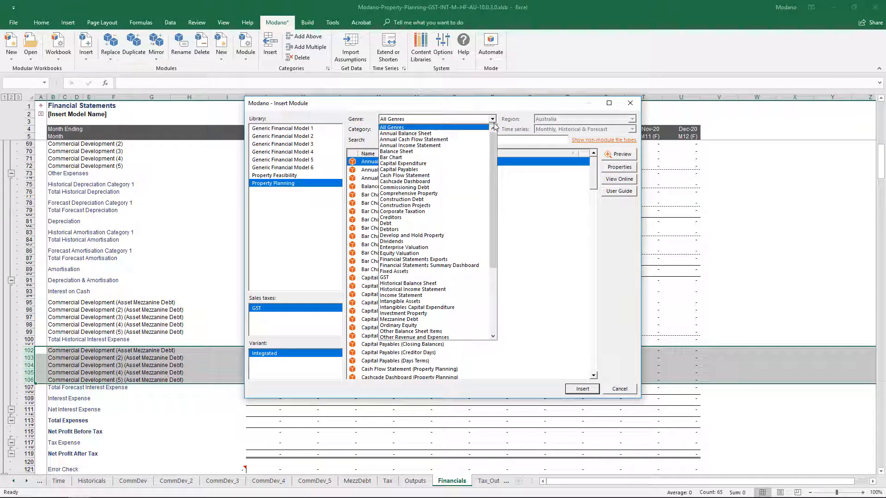
drag(494, 141, 495, 161)
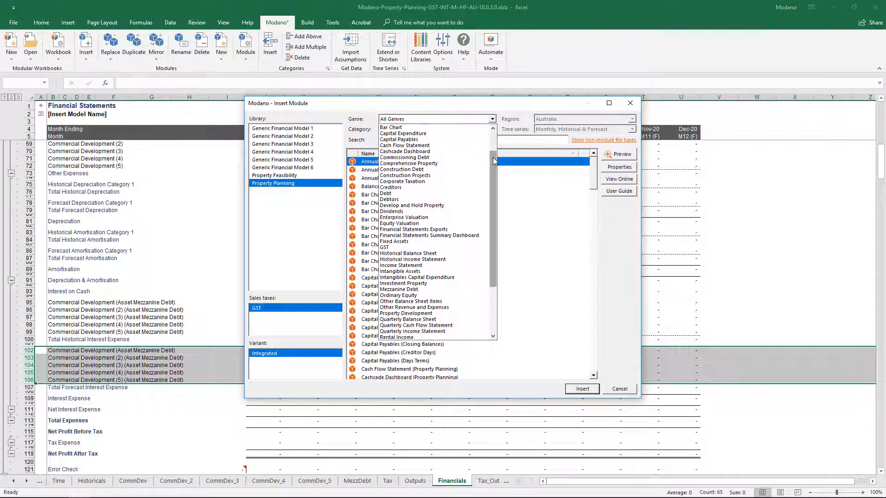
click(455, 151)
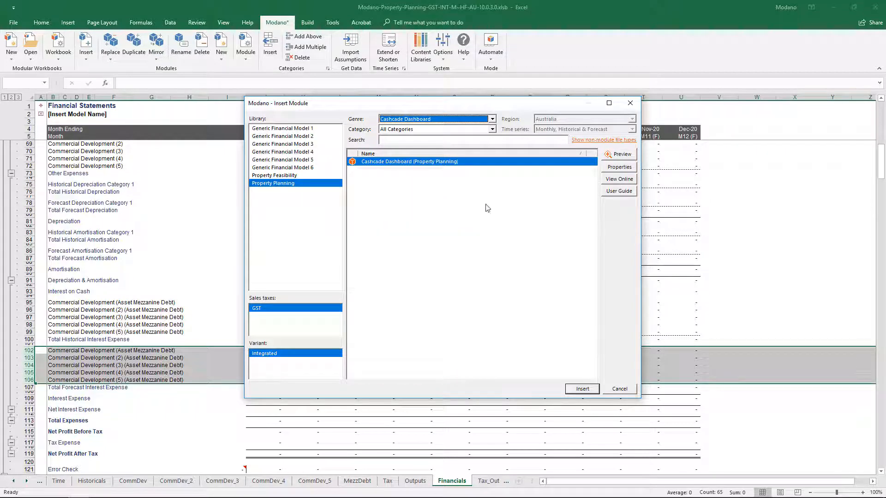
click(583, 390)
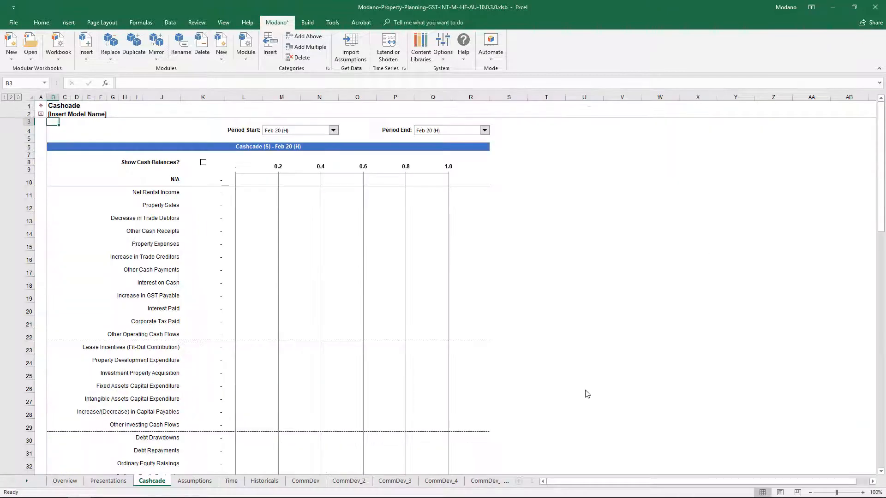
Delete the Commercial Development (3) module from the workbook and check the overview and income statement for its removal
click(202, 44)
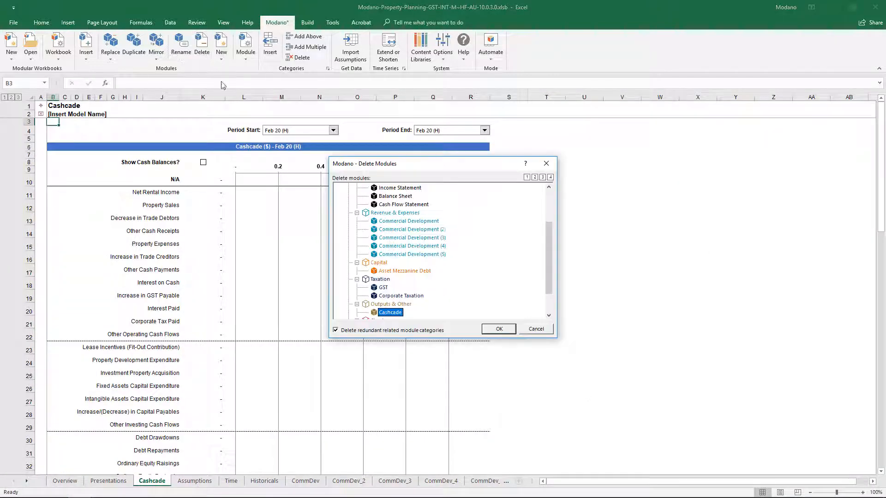
click(412, 238)
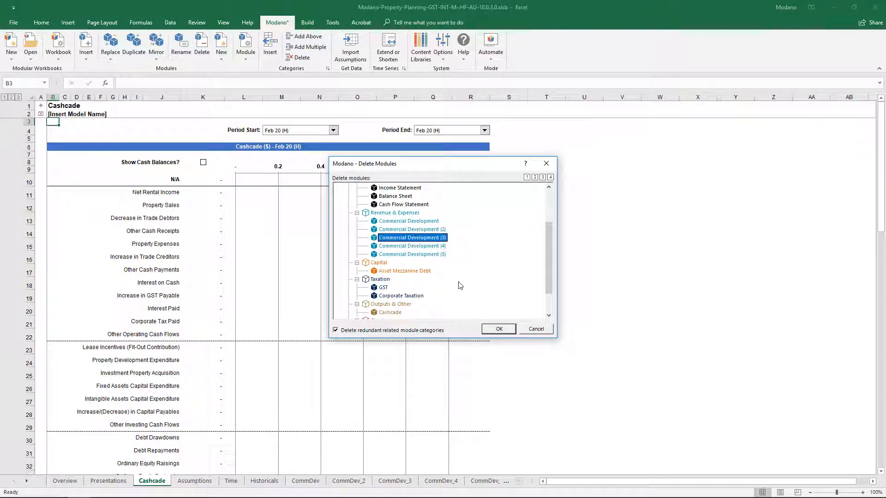
click(499, 329)
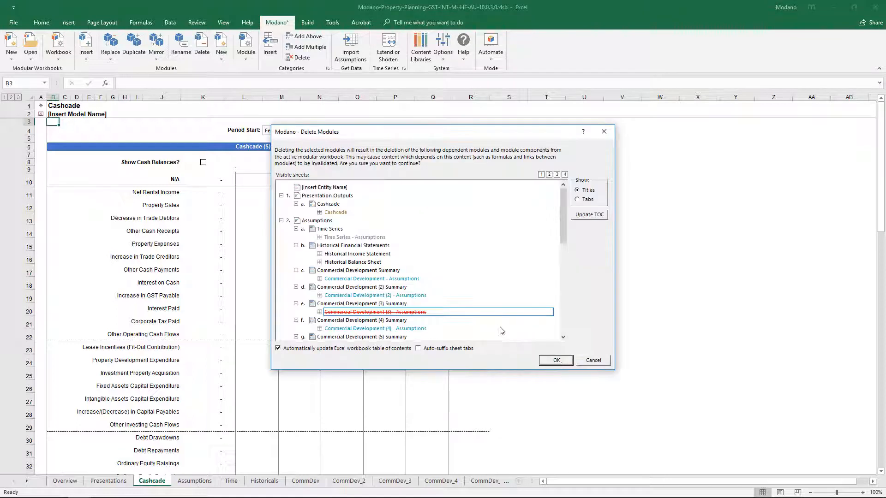
click(552, 361)
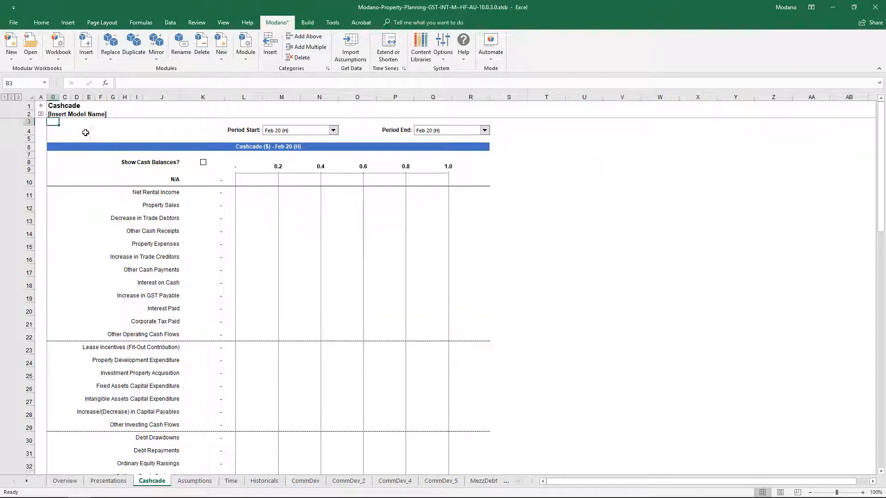
click(41, 107)
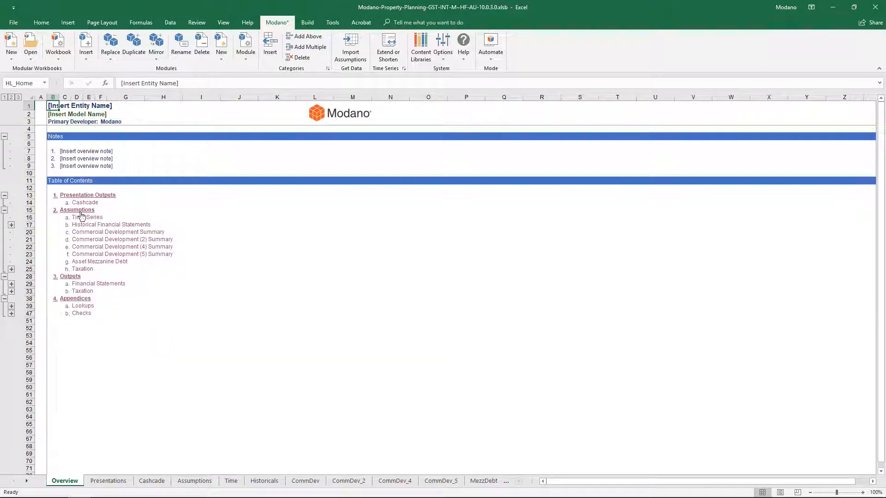
click(105, 283)
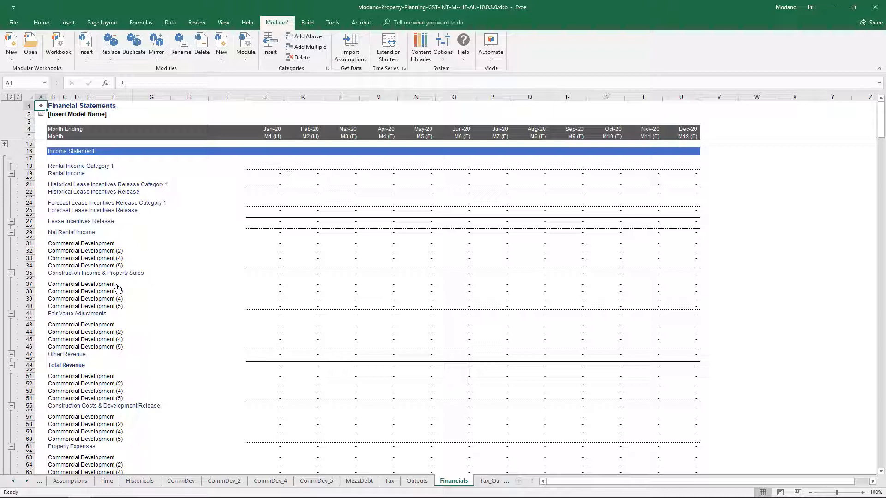
Restructure the workbook by moving the Commercial Development (2), (4) and (5) assumptions under the Commercial Development Summary sheet
click(332, 22)
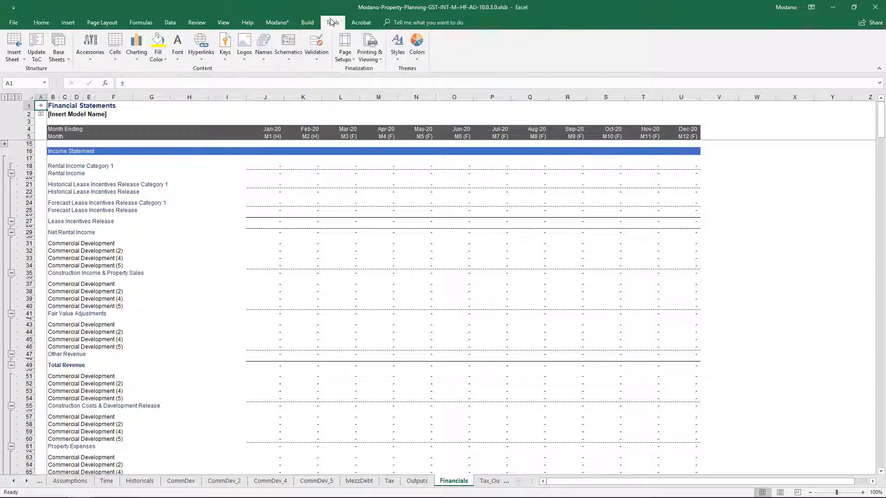
click(58, 53)
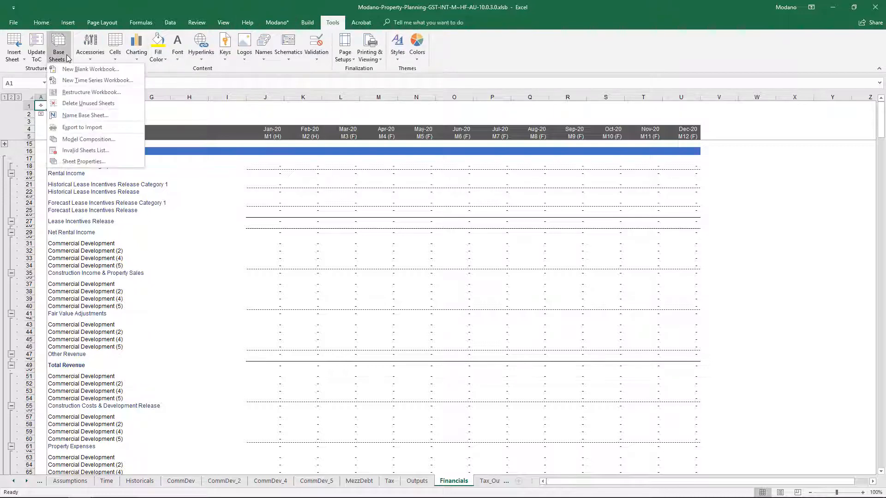
click(110, 93)
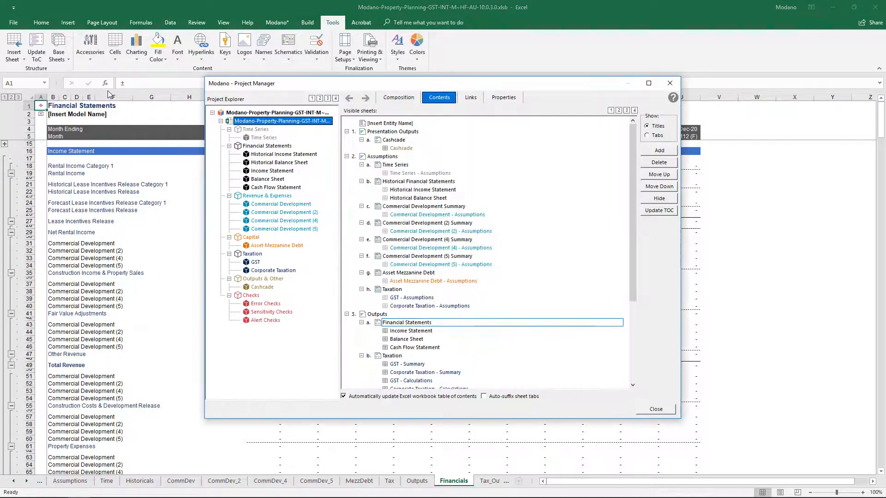
click(400, 233)
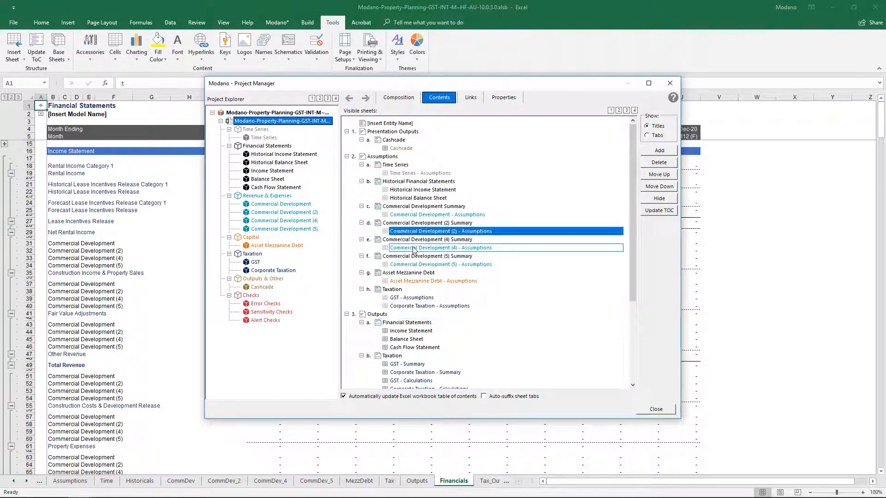
ctrl+click(414, 248)
ctrl+click(423, 263)
drag(421, 234, 417, 225)
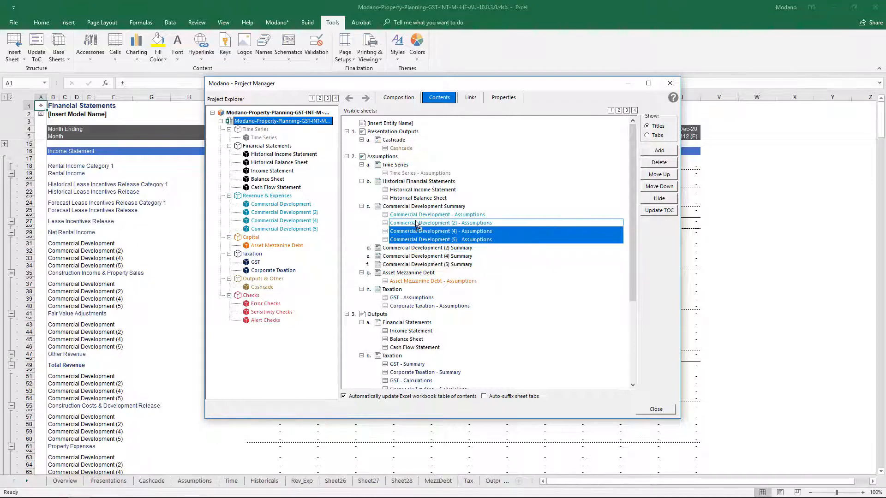
Delete the emptied Commercial Development (2), (4) and (5) Summary sheets and close the Project Manager
click(435, 248)
shift+click(455, 264)
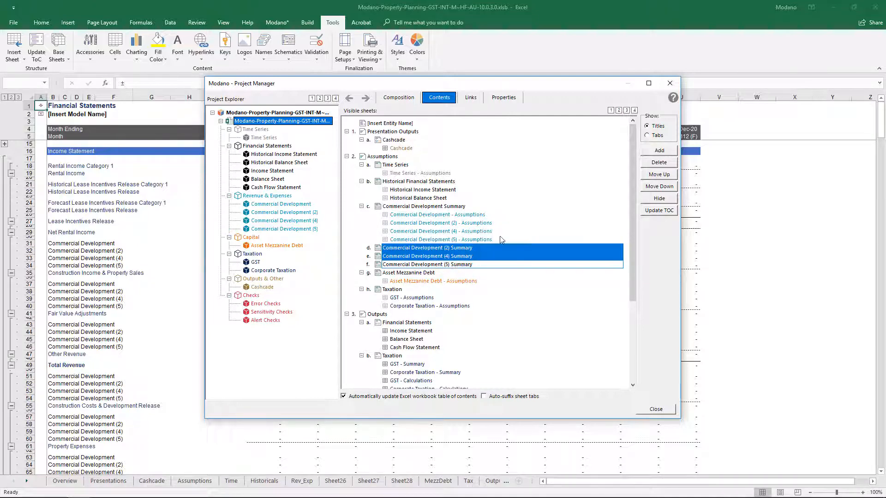
click(645, 164)
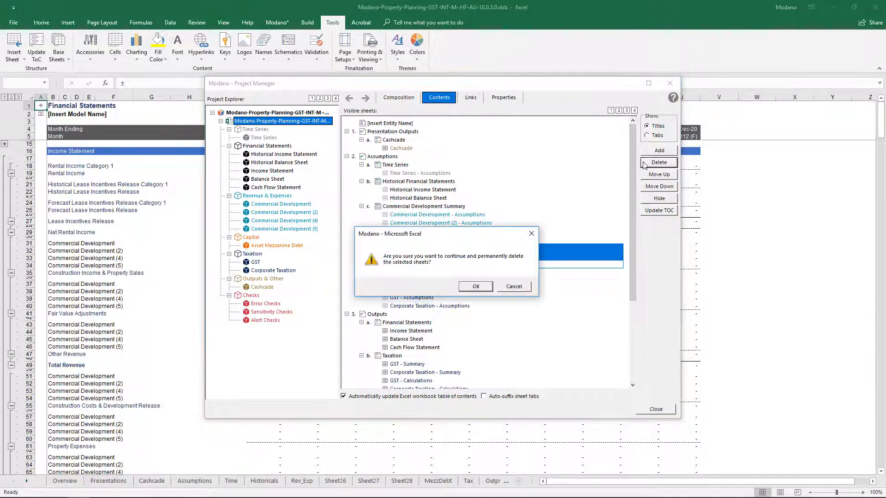
click(488, 287)
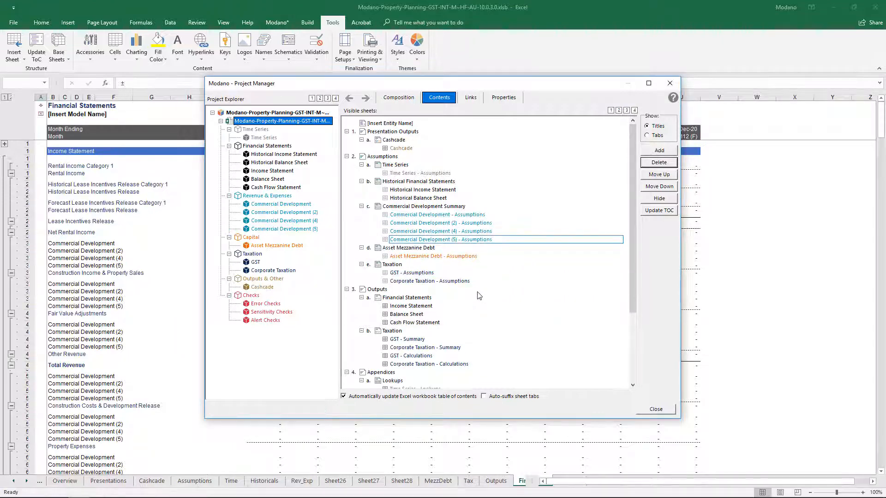
click(660, 410)
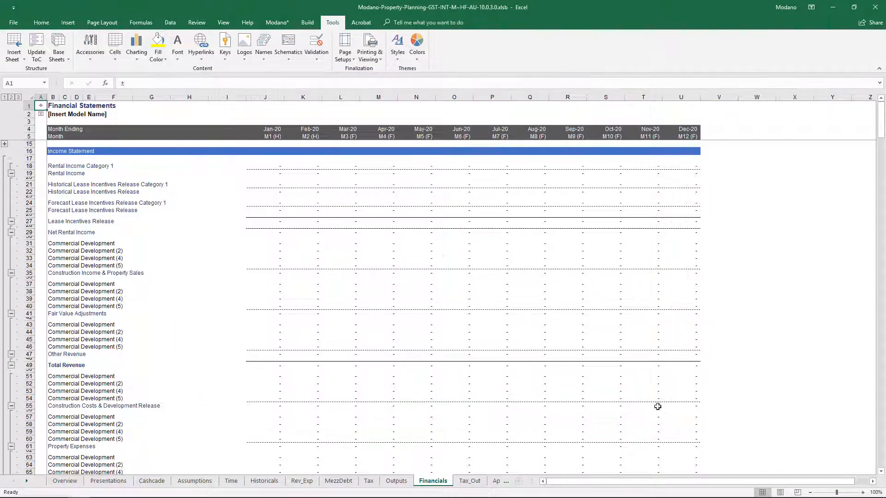
View the combined Commercial Development Summary sheet via the overview's table of contents and collapse its row outline to level 1
click(41, 106)
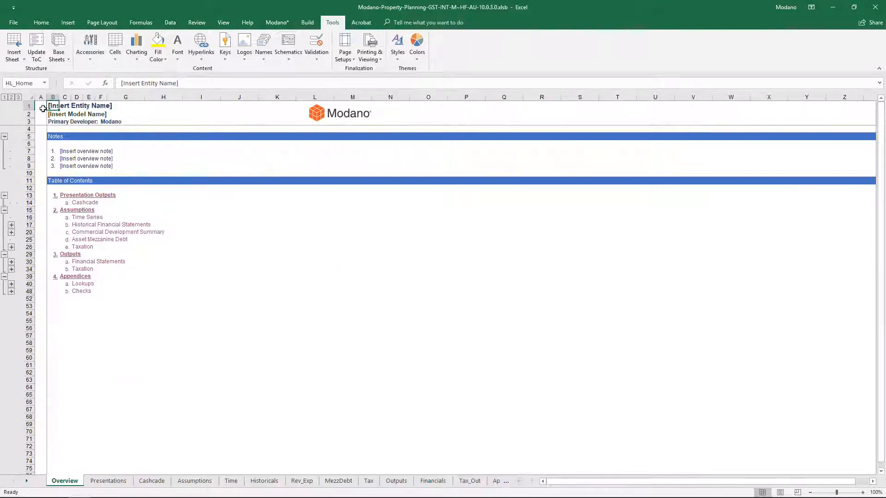
click(106, 233)
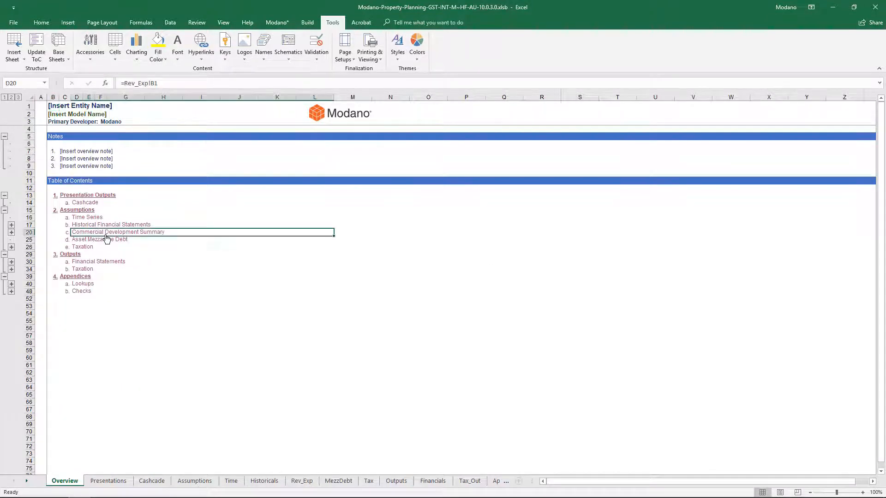
click(12, 98)
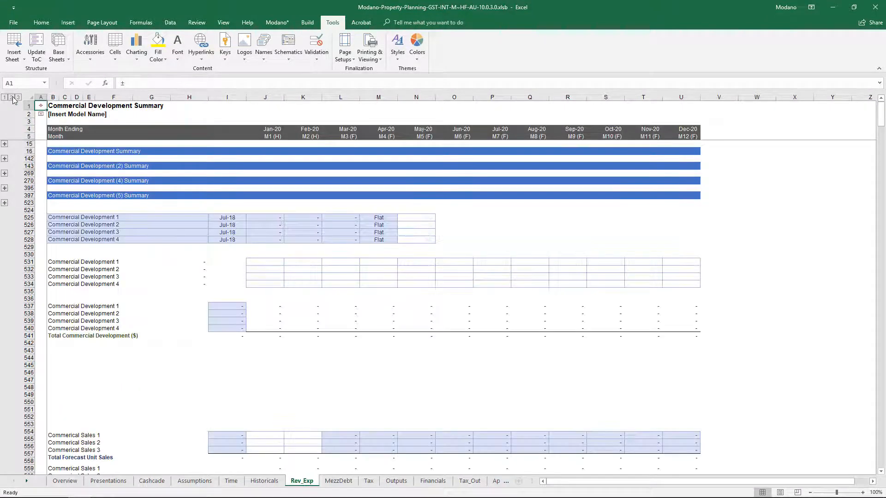
click(4, 98)
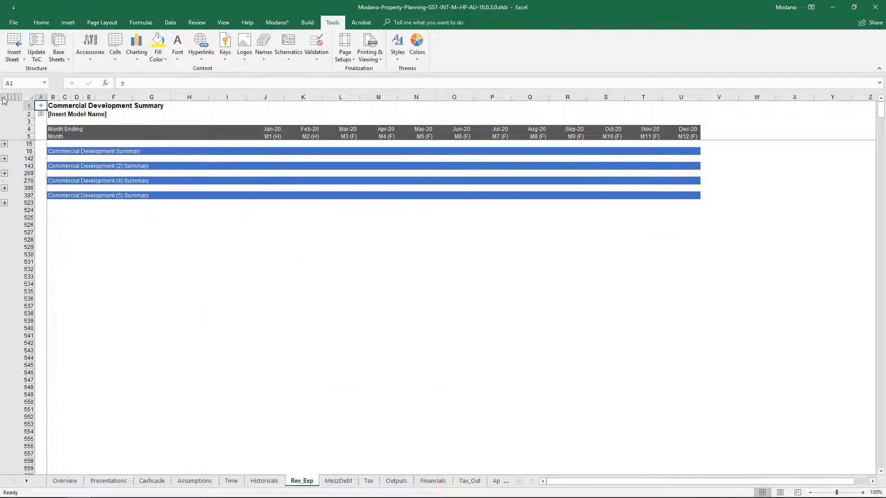